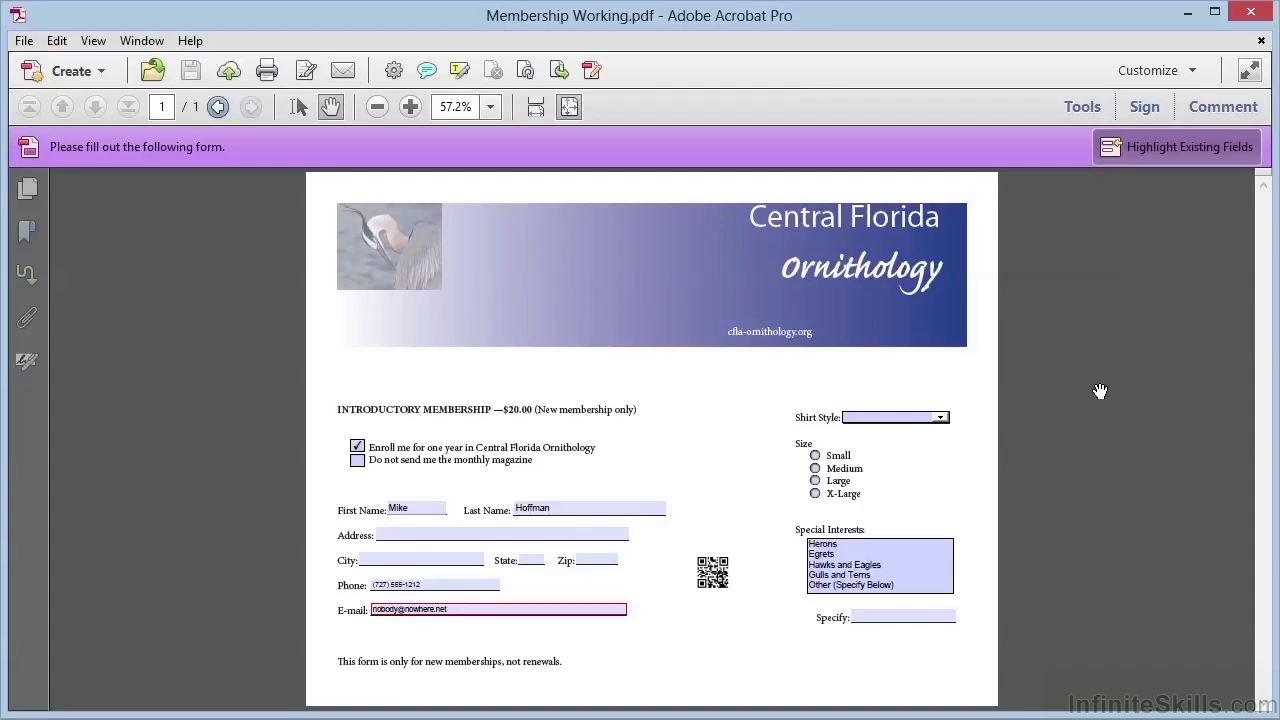
Add a button field below the Specify field at the bottom right of the form.
click(1082, 107)
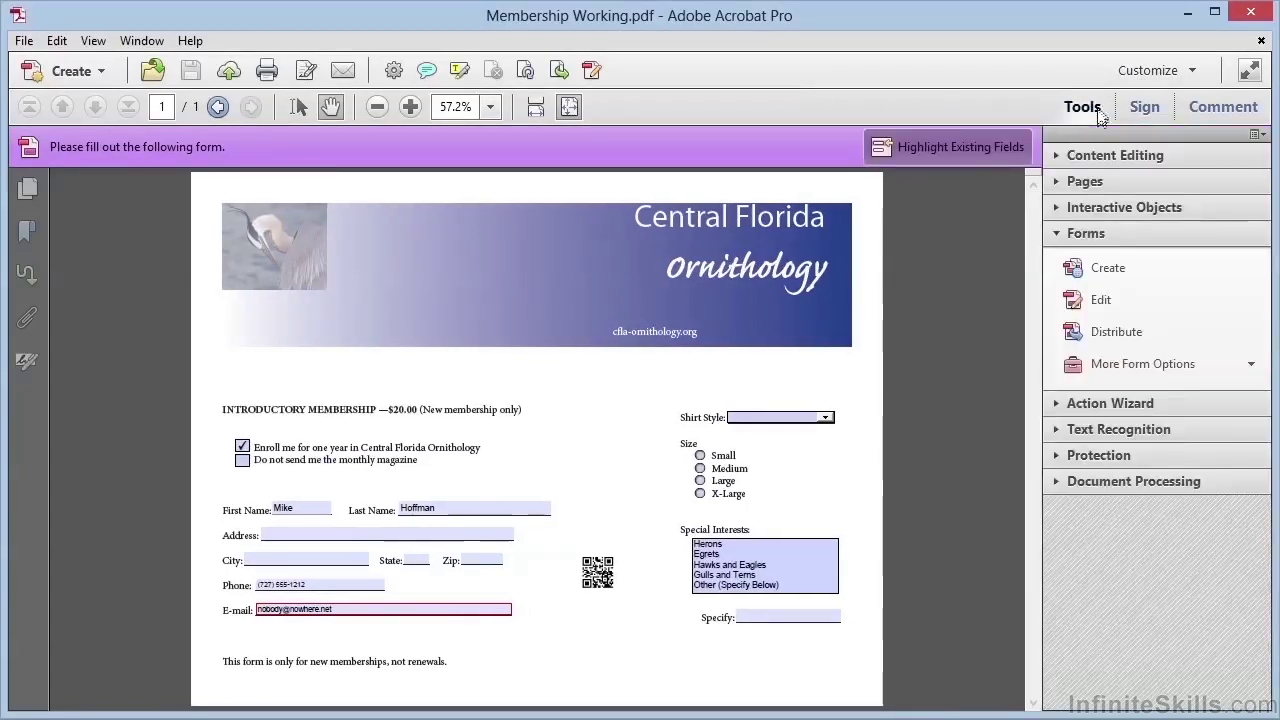
click(1103, 300)
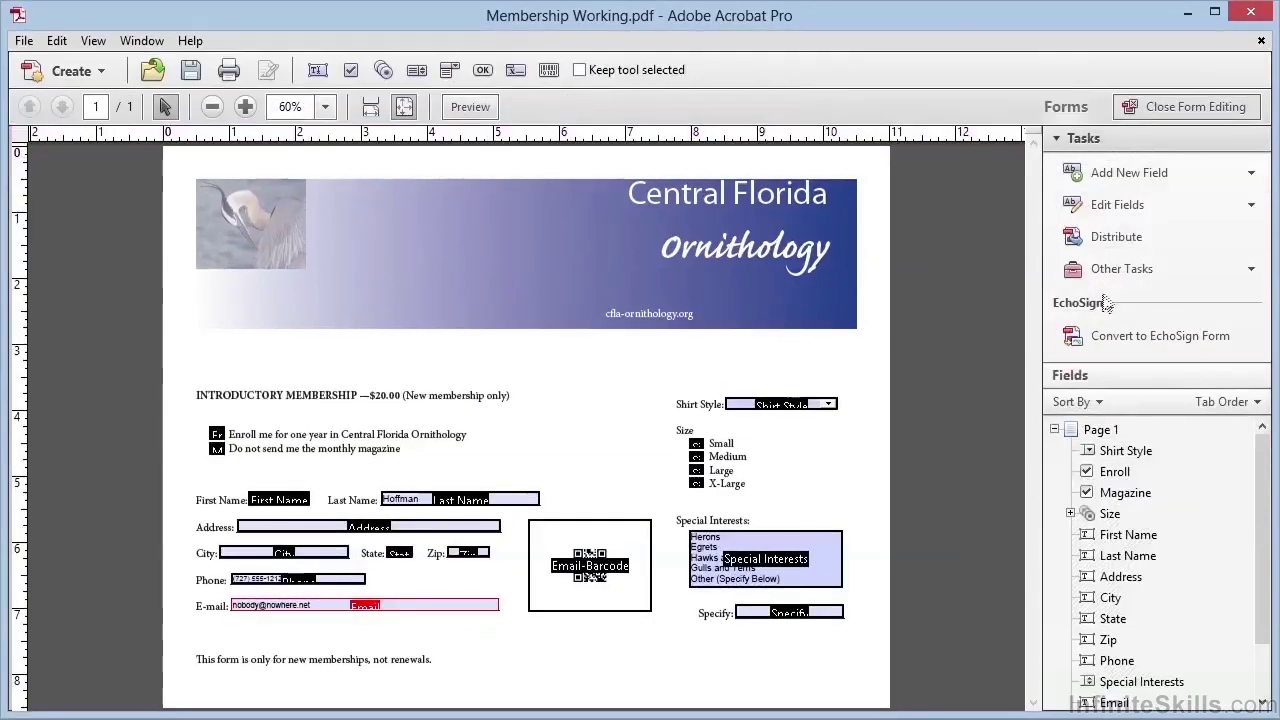
click(1155, 175)
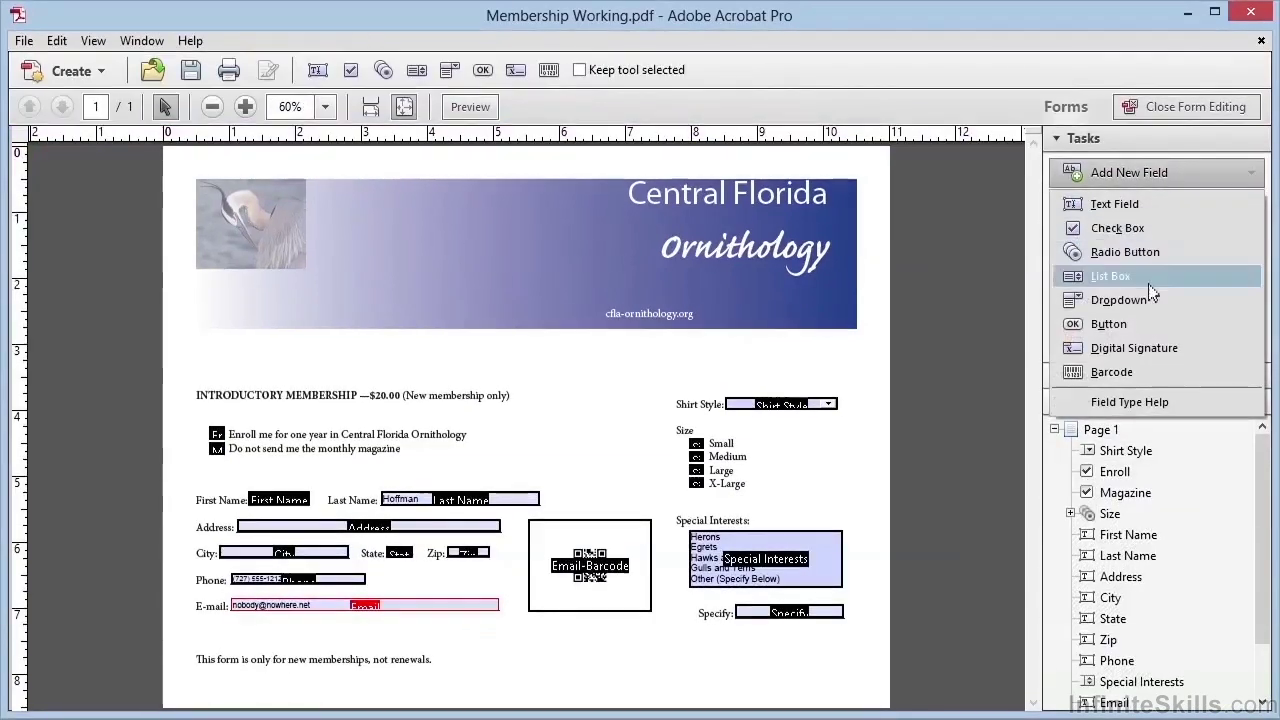
click(1137, 326)
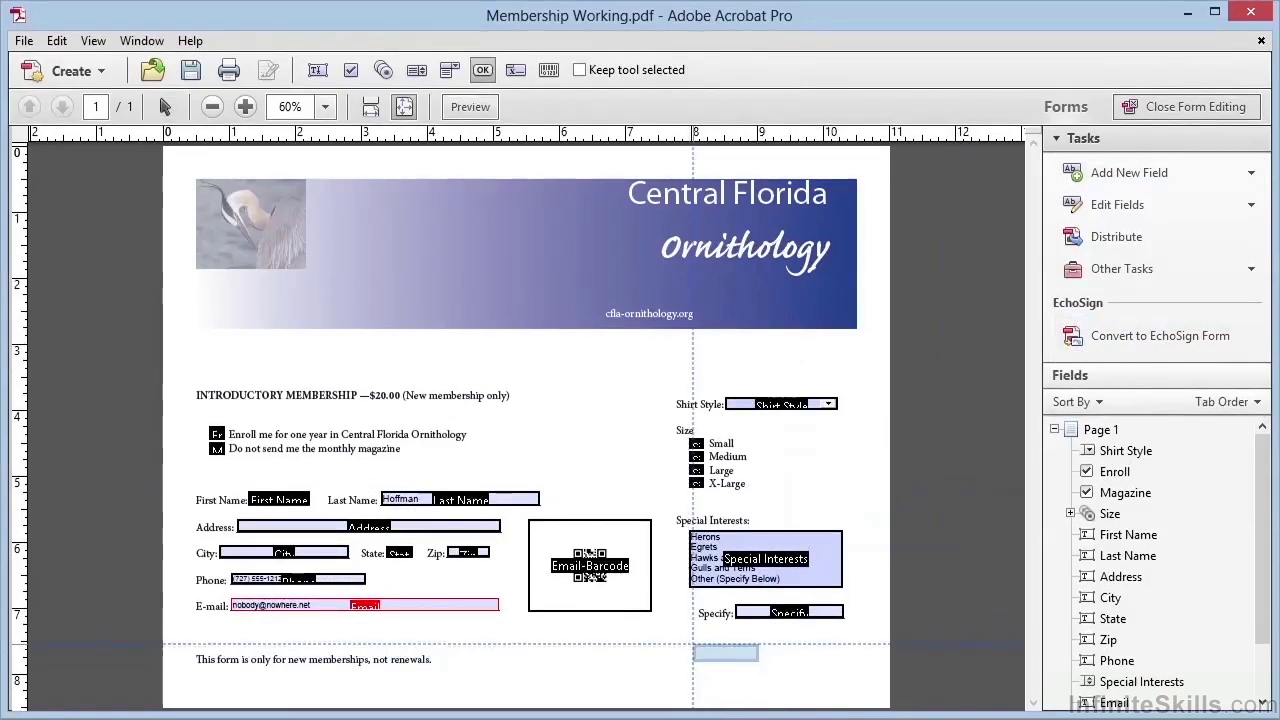
drag(693, 645, 840, 673)
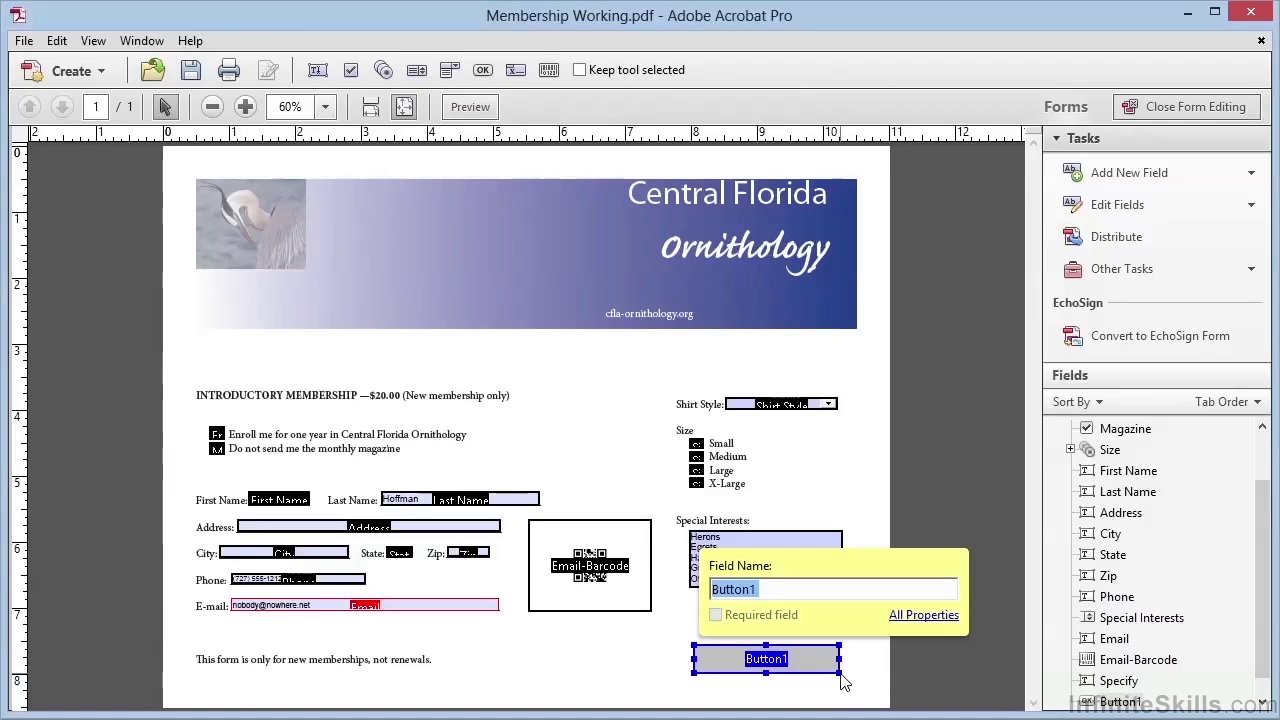
Name the button 'Submit' with the tooltip 'Click to submit this form by email'.
text(Submit)
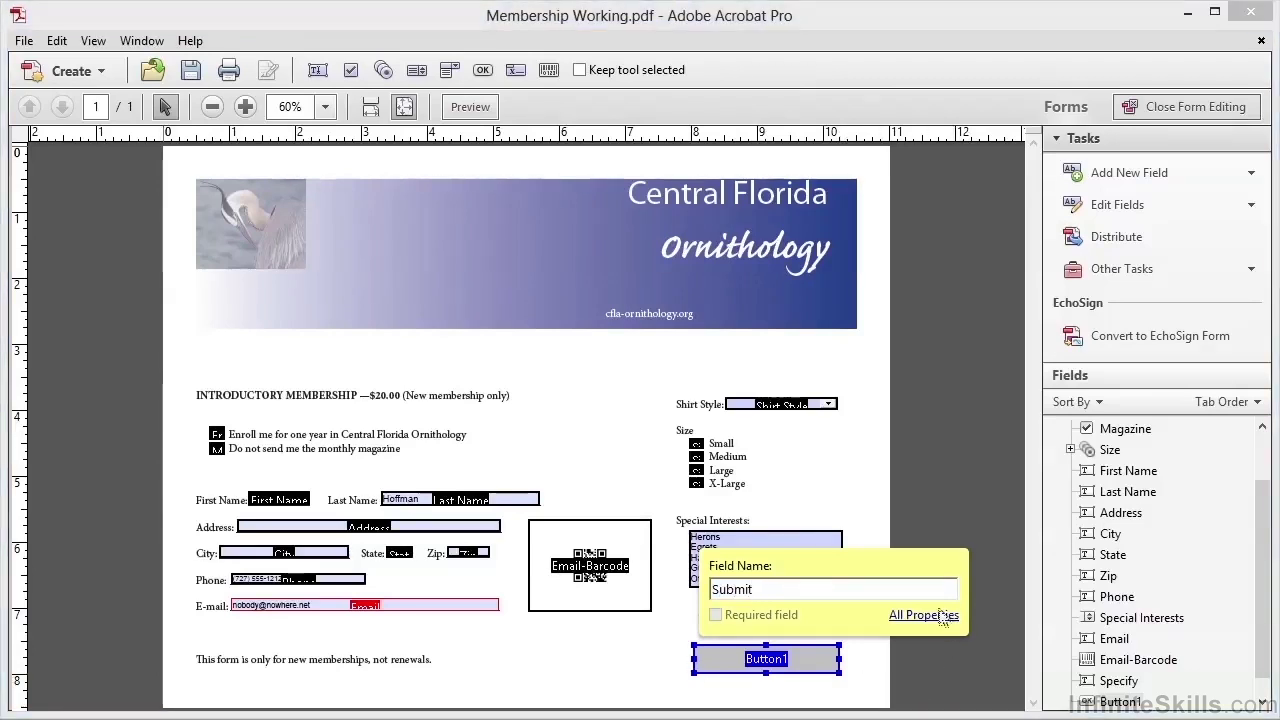
click(923, 615)
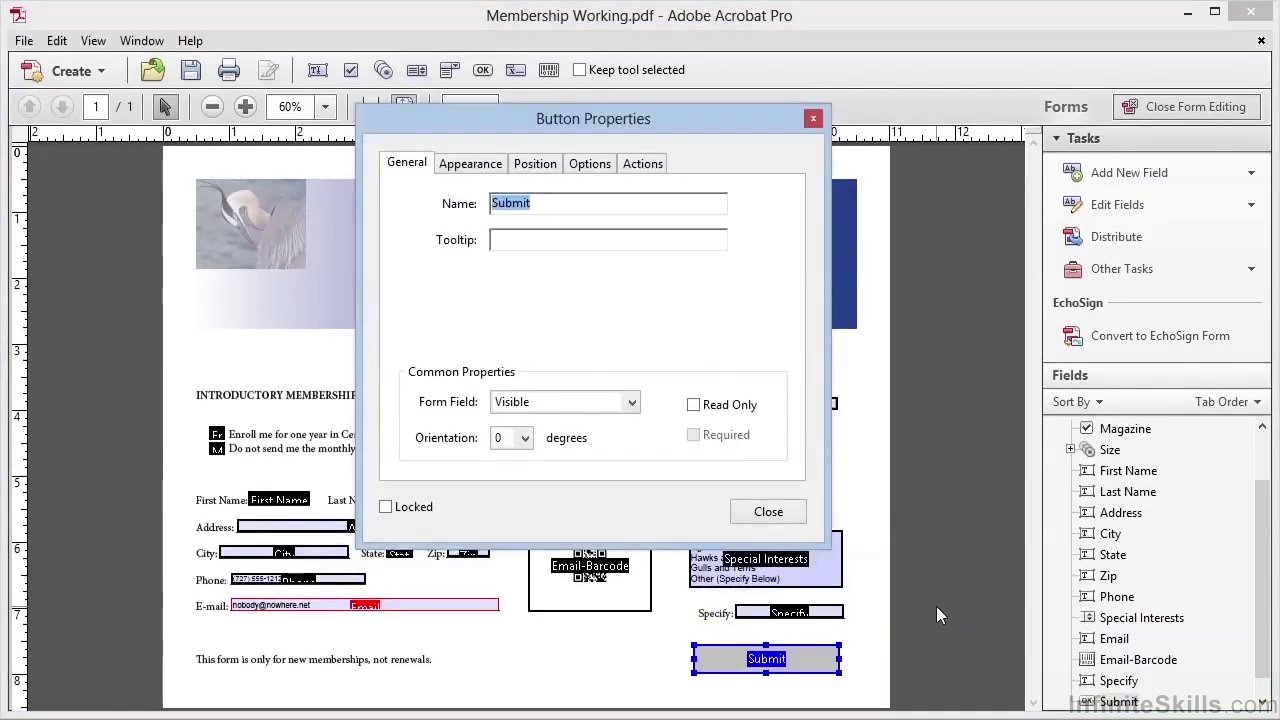
click(593, 240)
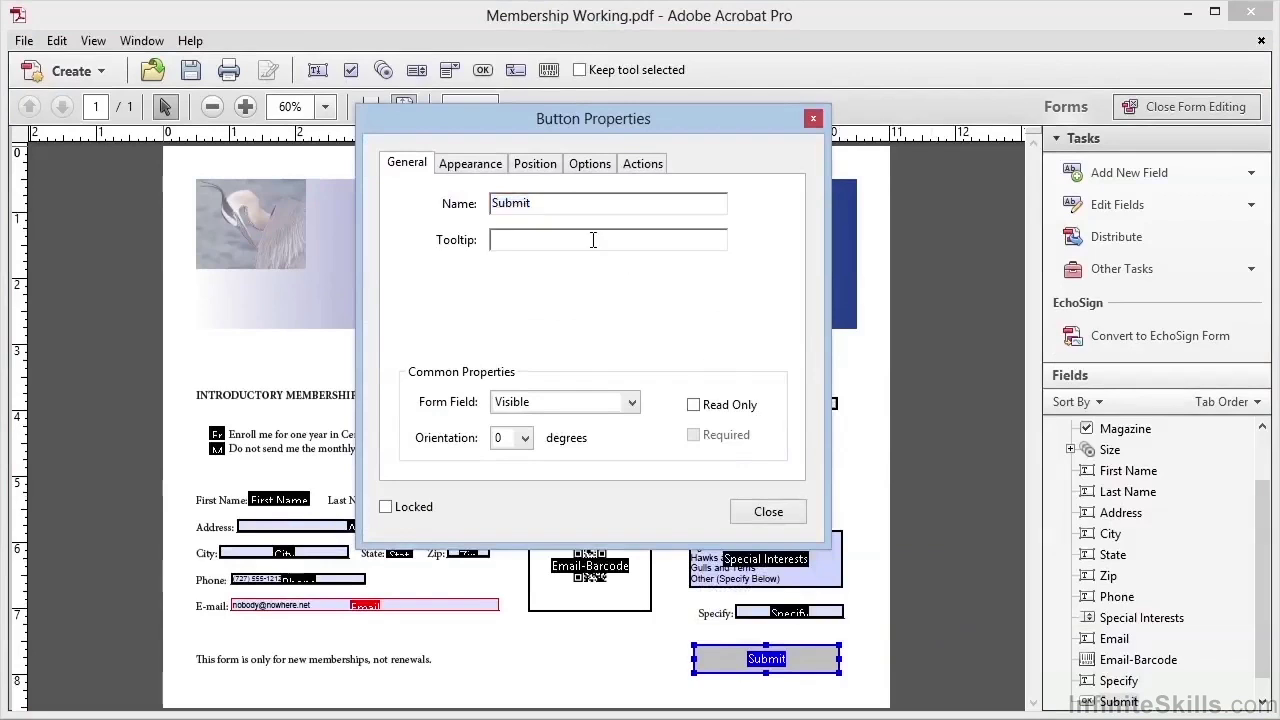
text(Click to submit this form by email)
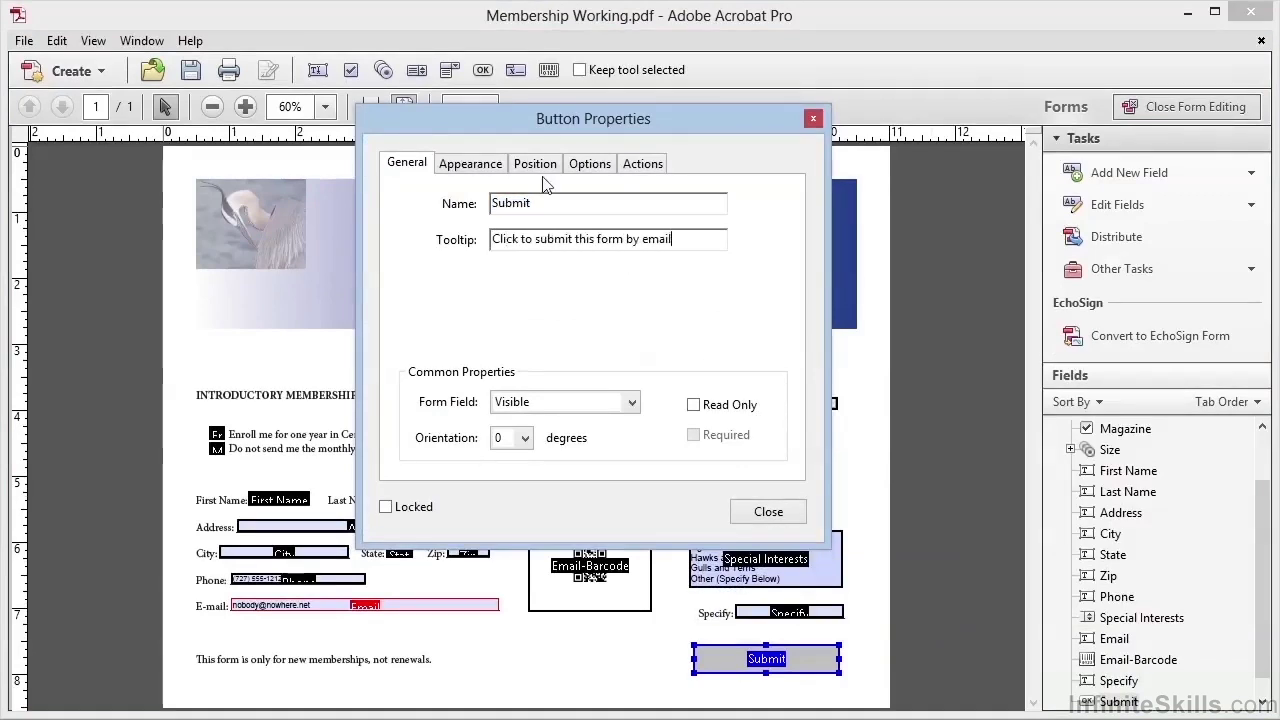
Give the button a navy border, bright blue fill and white 10-point label text.
click(495, 170)
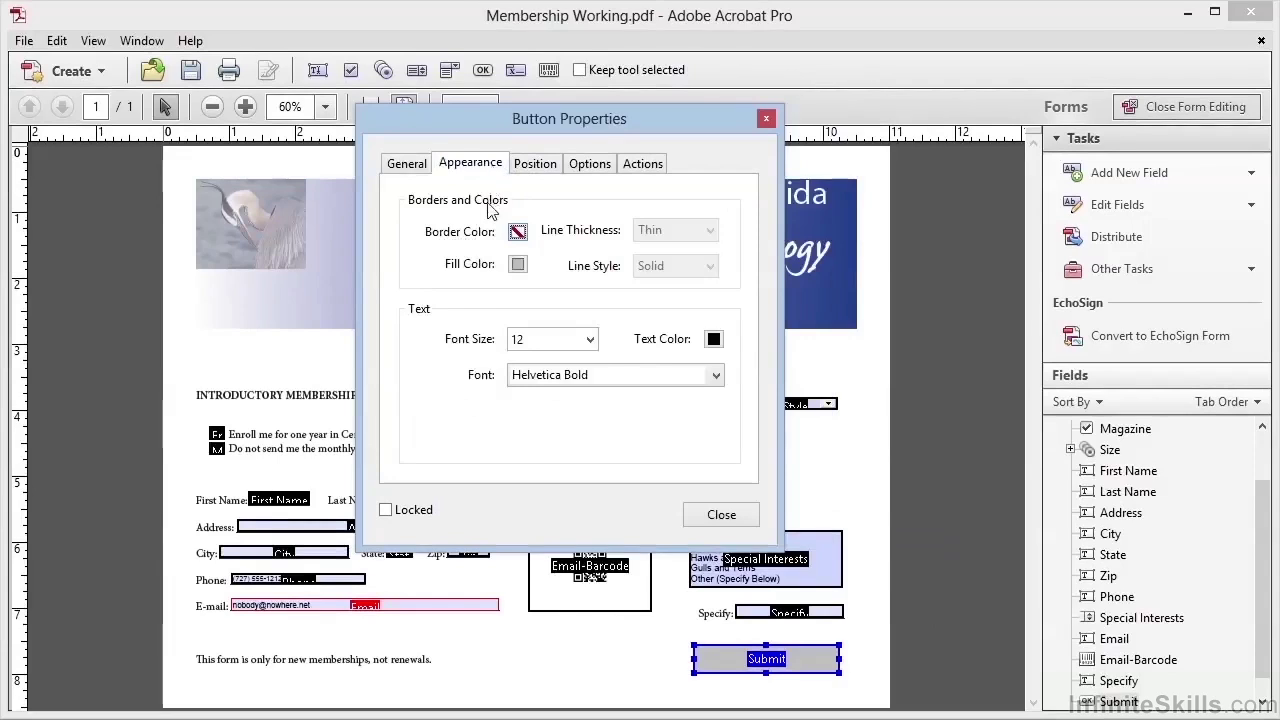
click(517, 232)
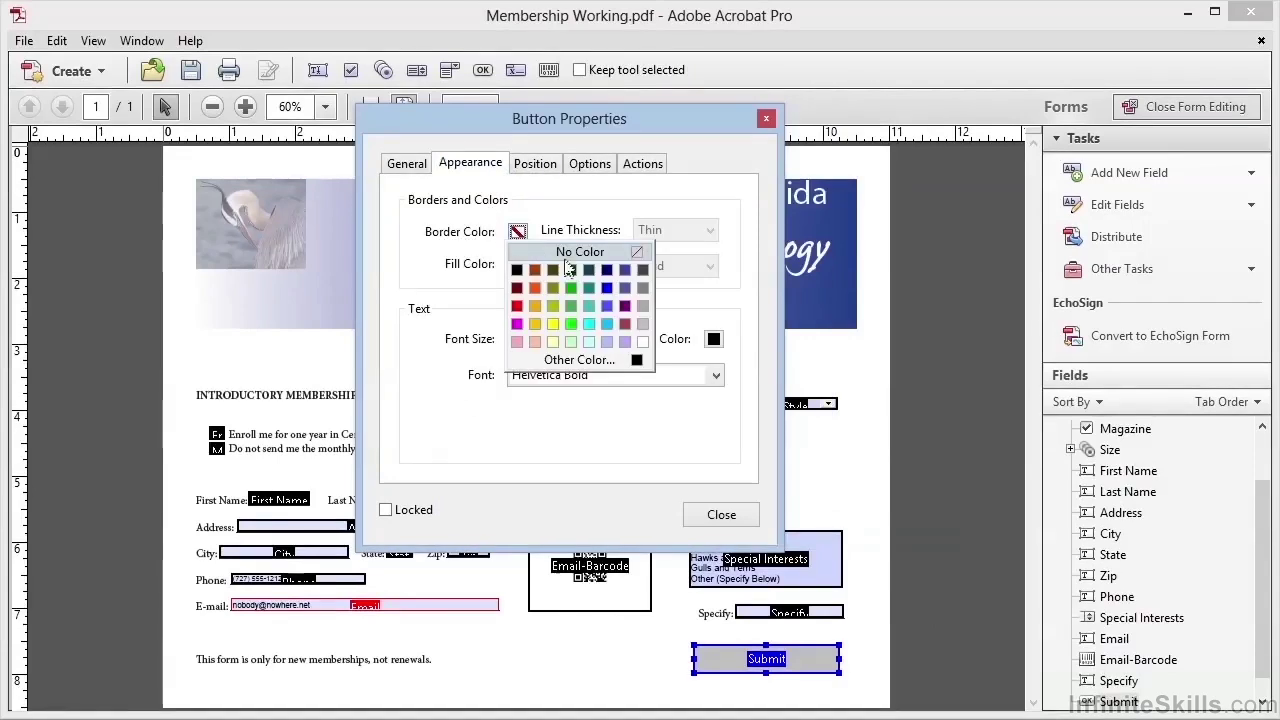
click(605, 271)
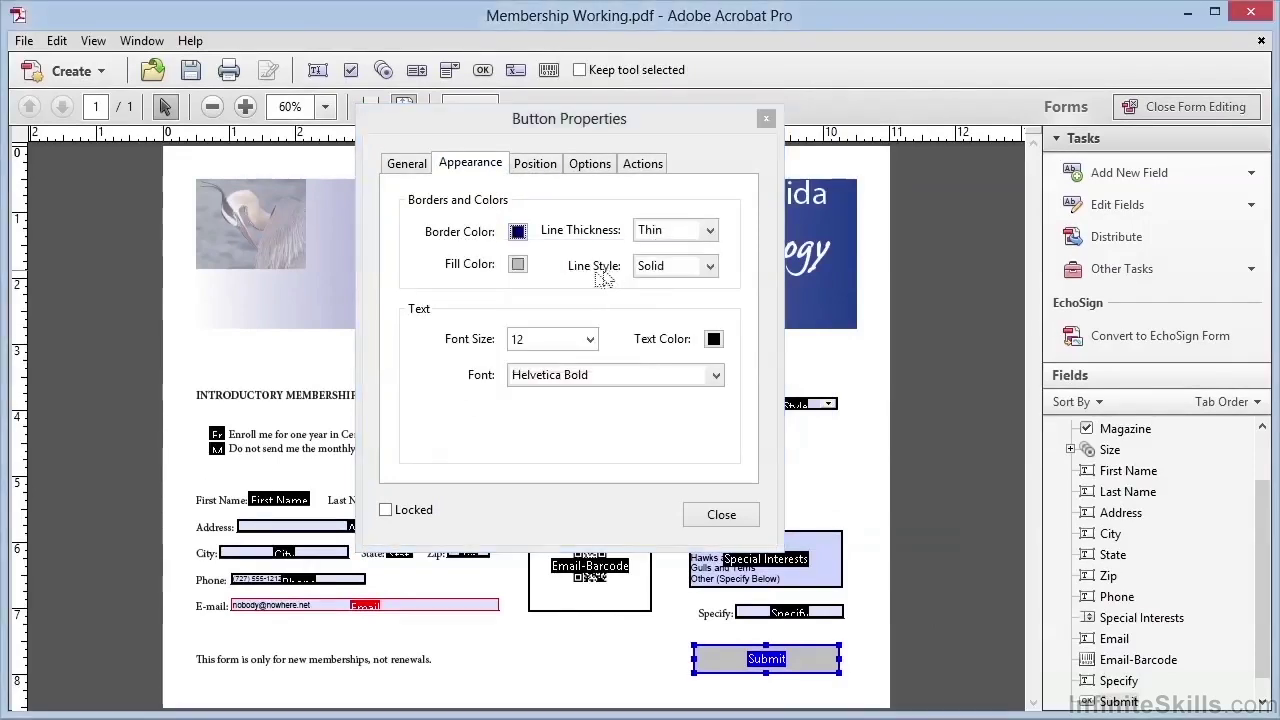
click(518, 265)
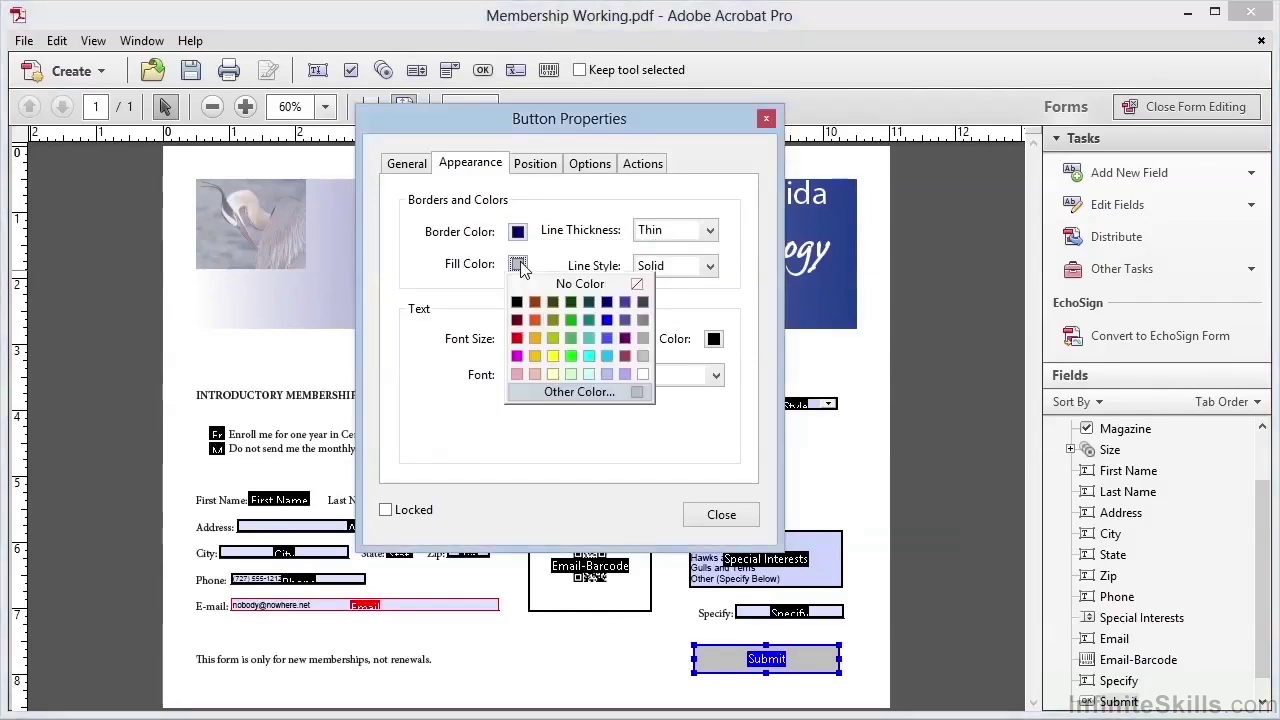
click(606, 320)
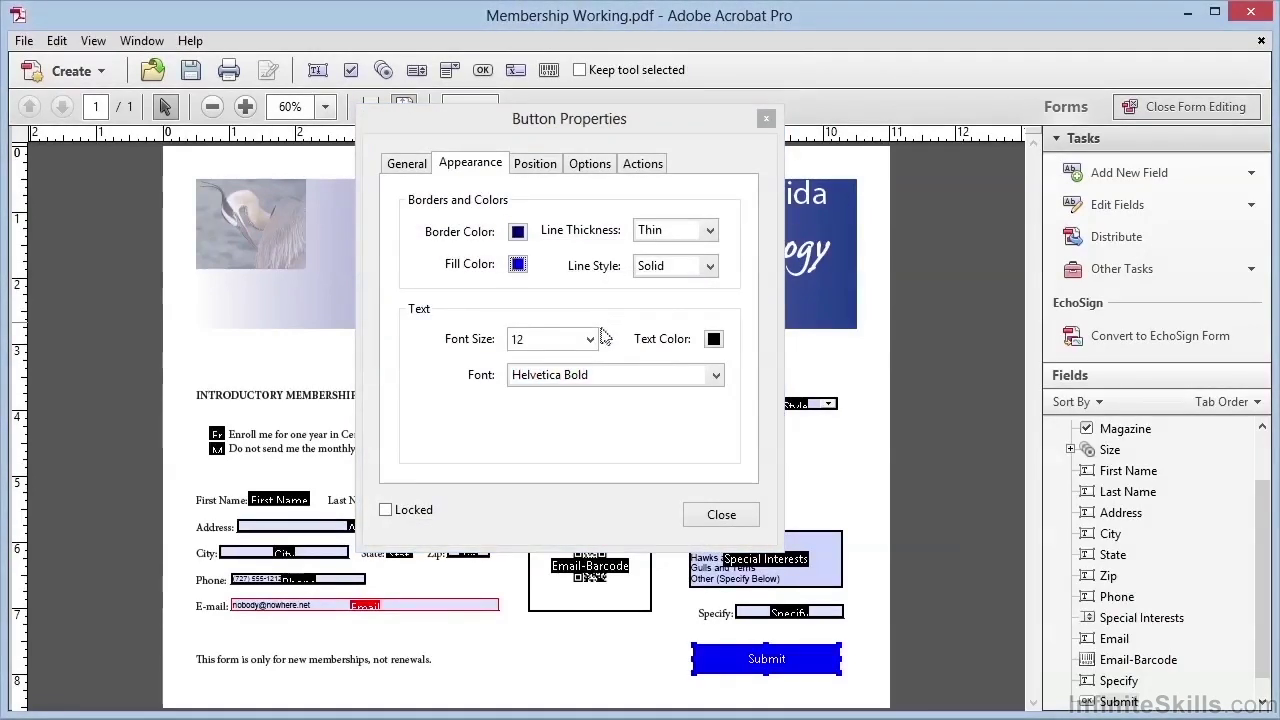
click(590, 340)
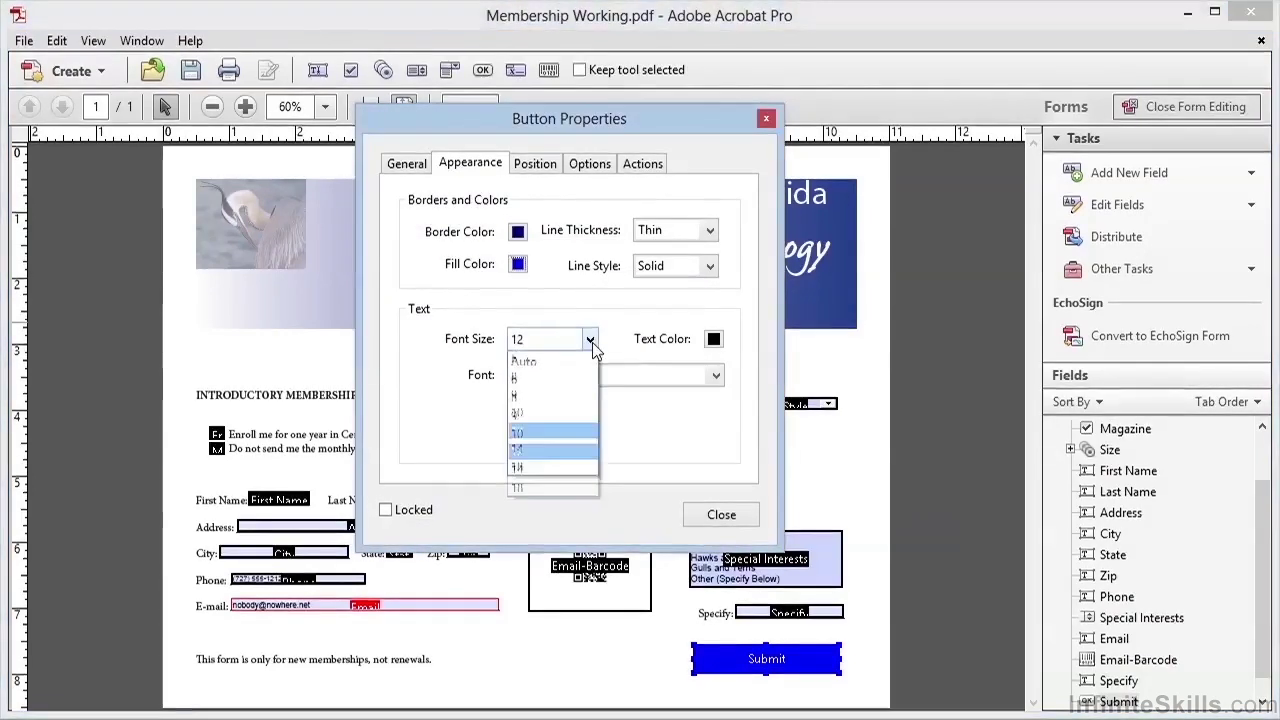
click(541, 436)
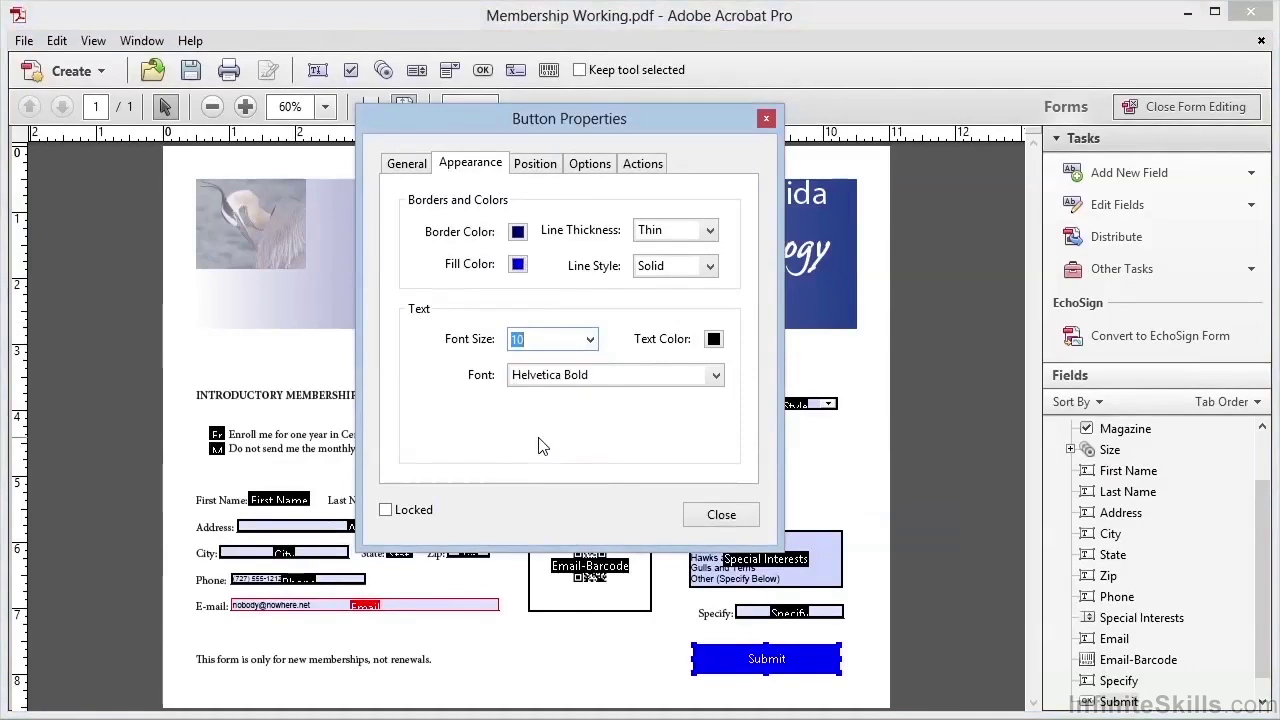
click(713, 339)
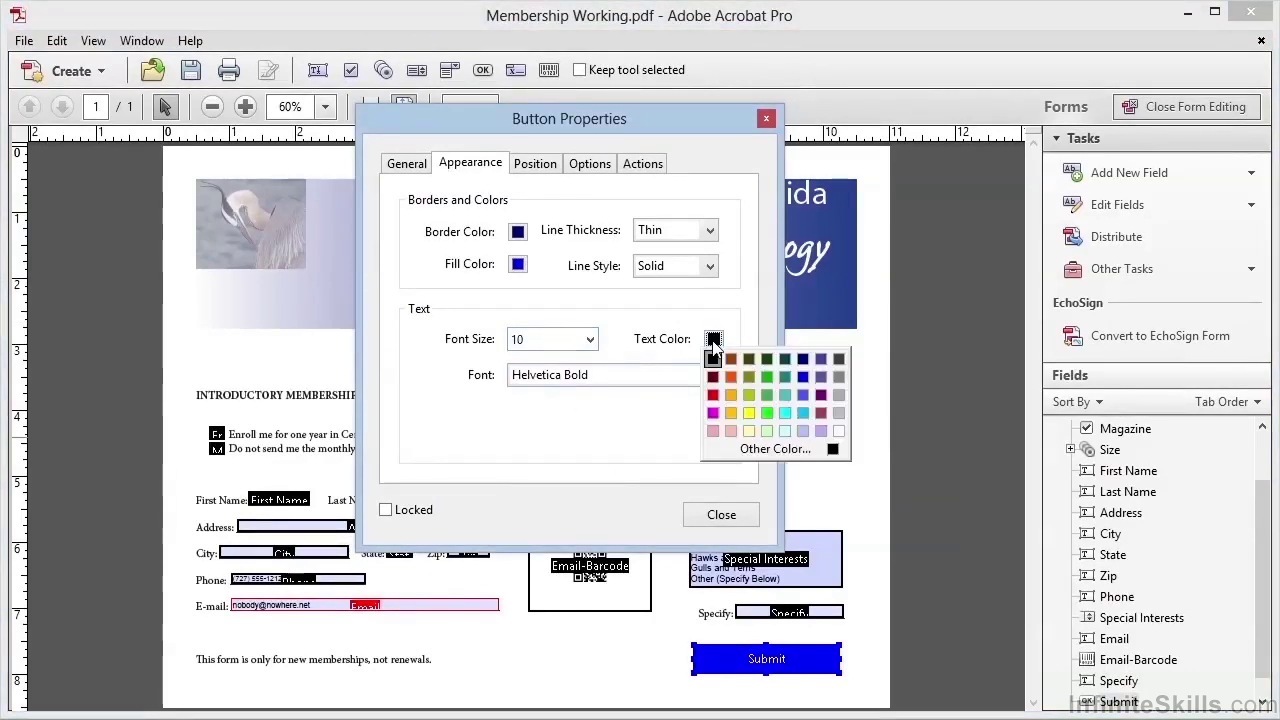
click(838, 431)
click(590, 163)
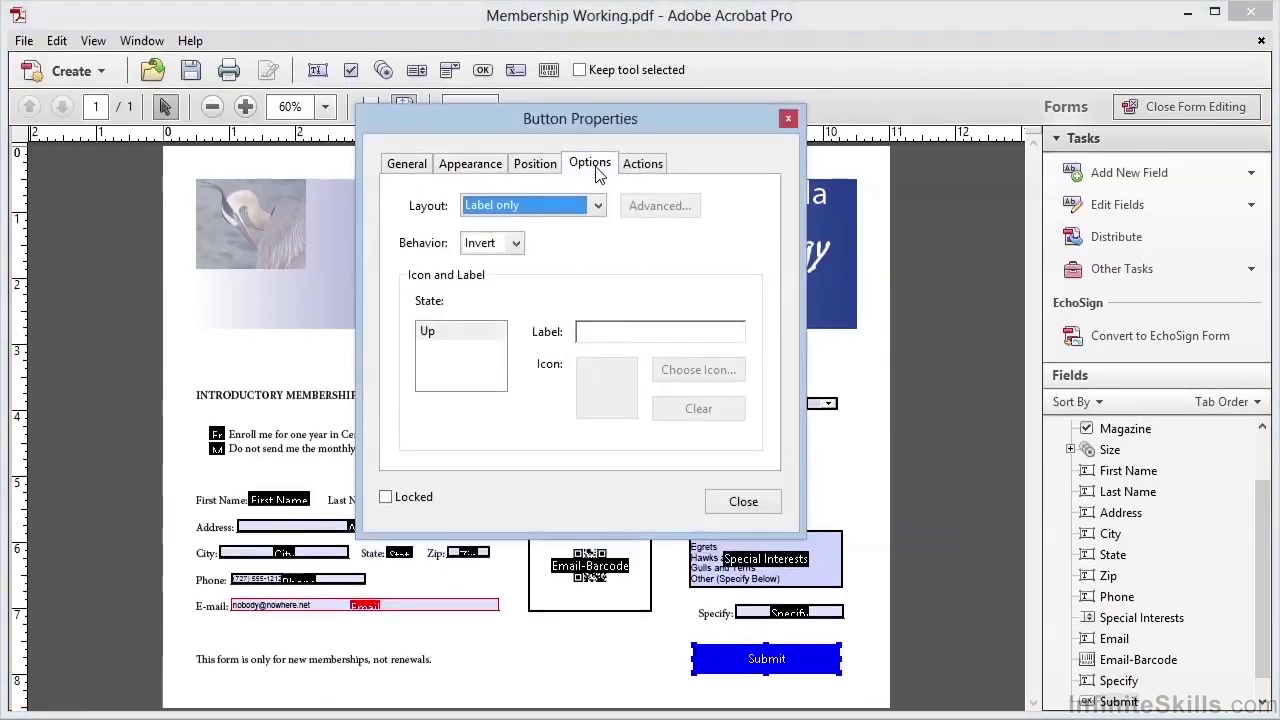
Label the button 'Submit Form' and set its behaviour to Push.
click(613, 335)
text(Submit Form)
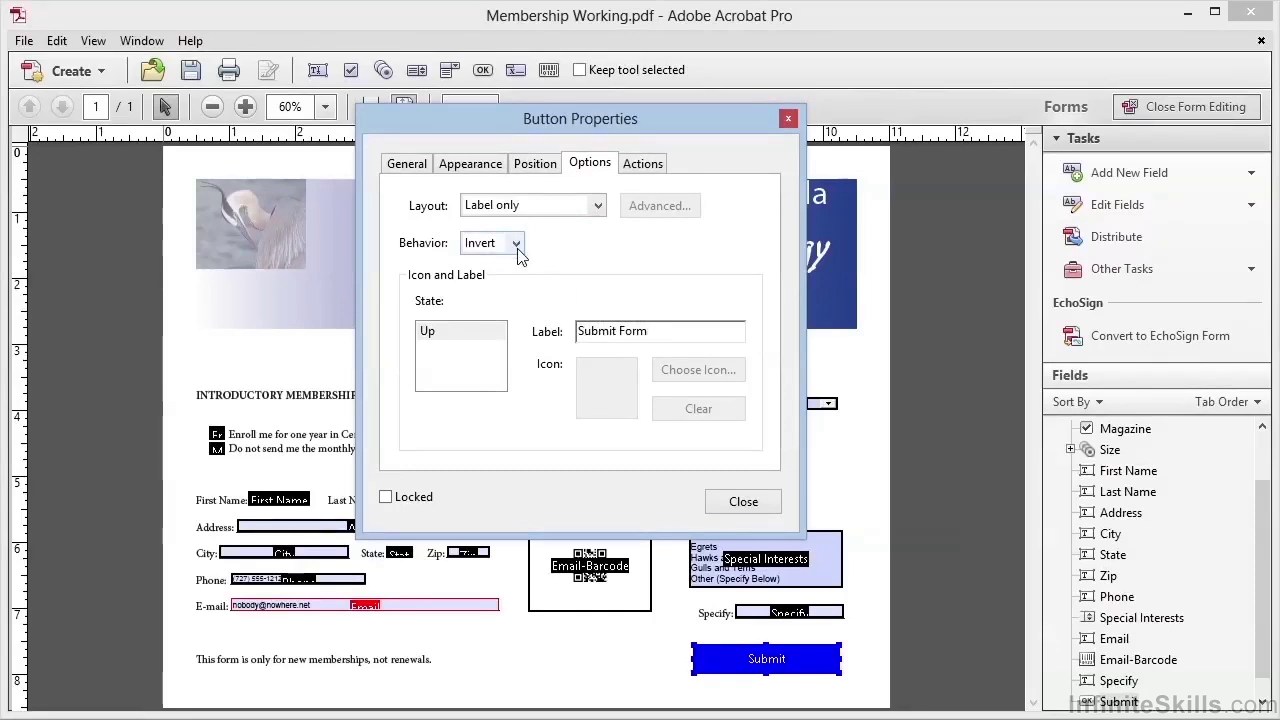
click(517, 245)
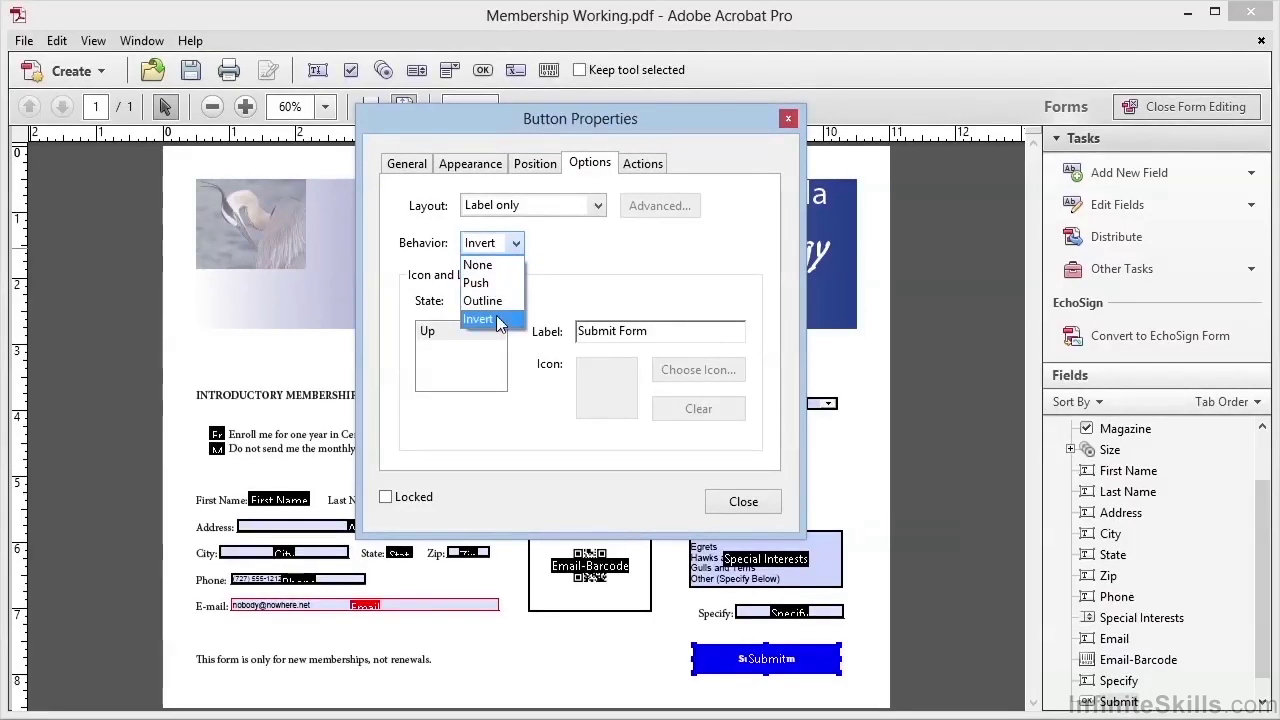
click(503, 283)
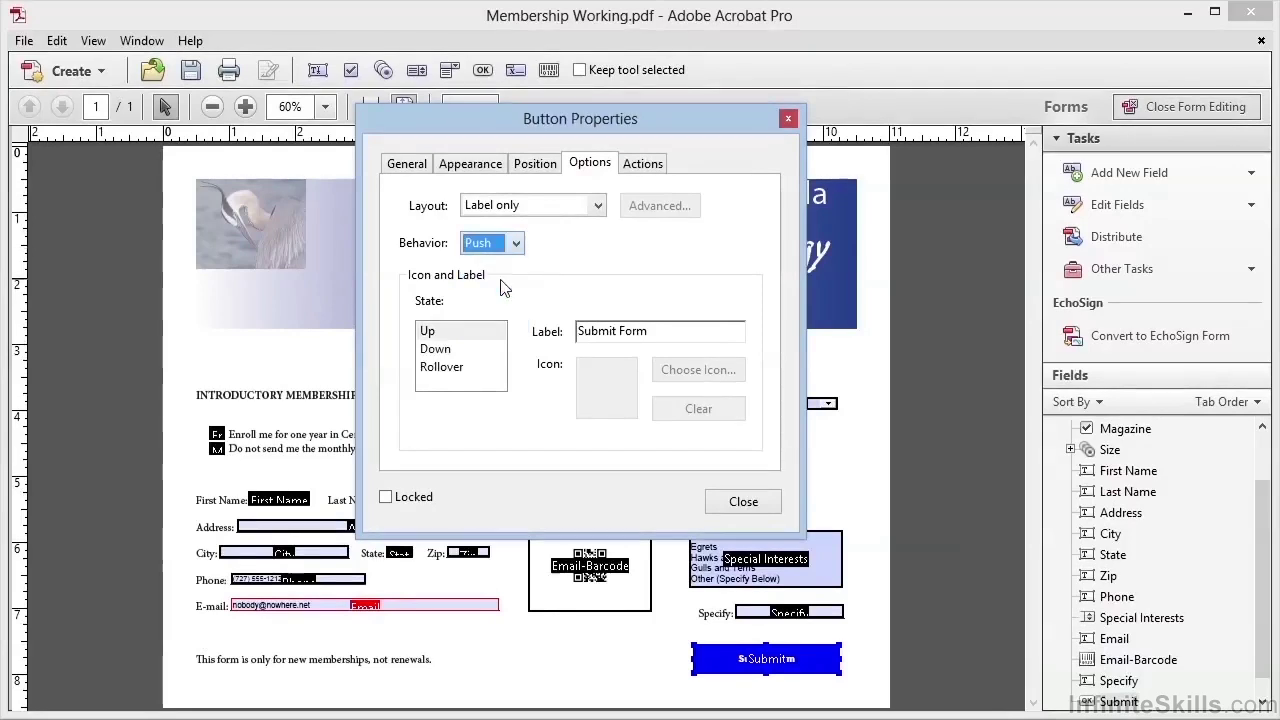
Select 'Submit a form' as the button's Mouse Up action.
click(643, 165)
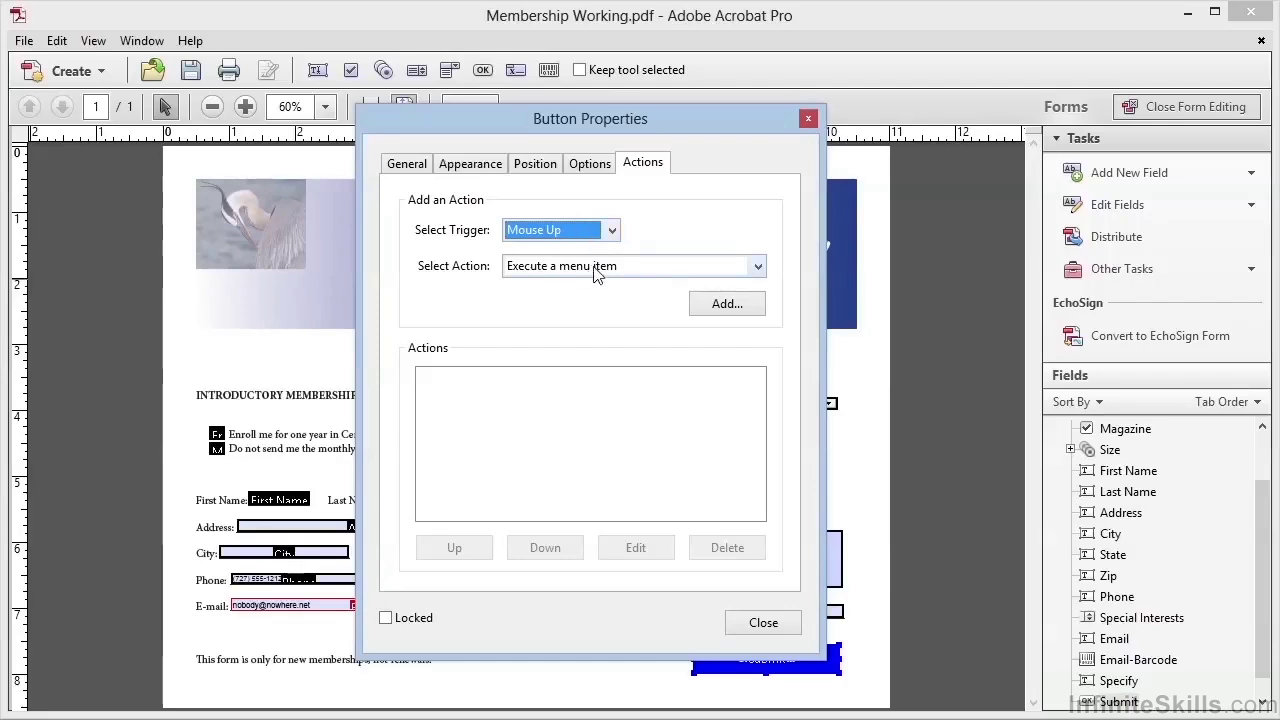
click(596, 275)
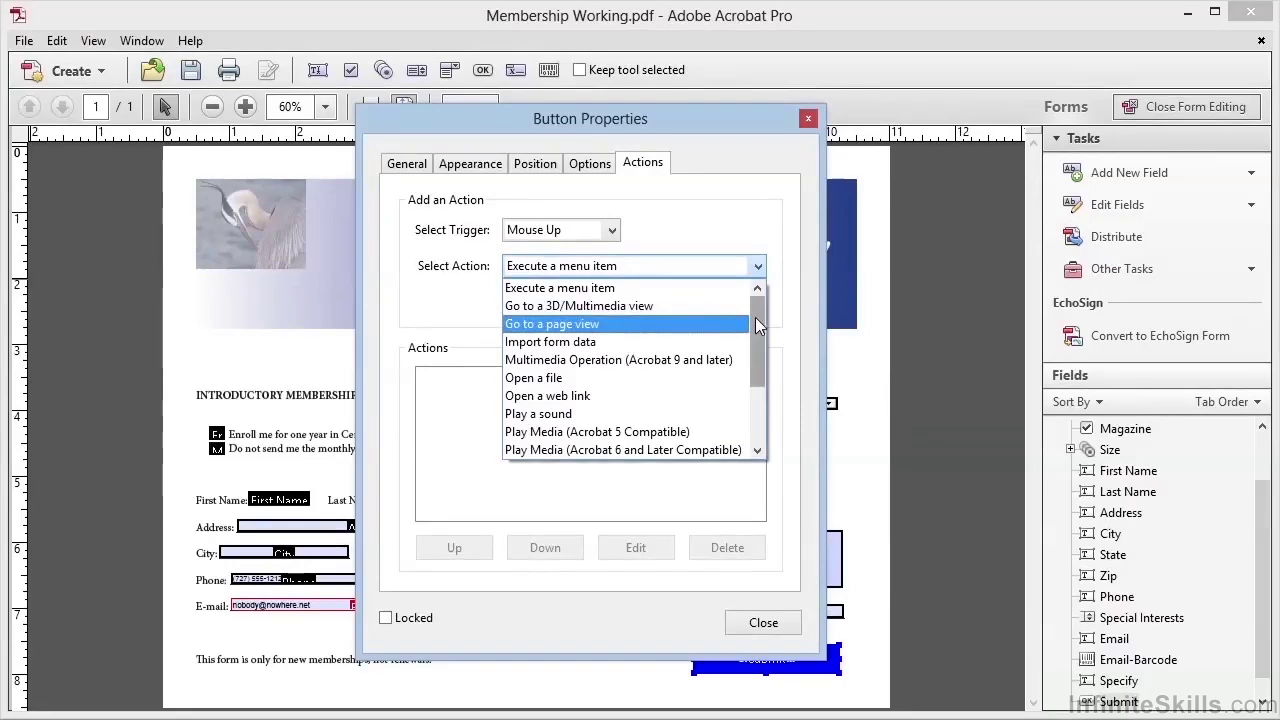
scroll(758, 350, down, 1)
scroll(757, 350, down, 2)
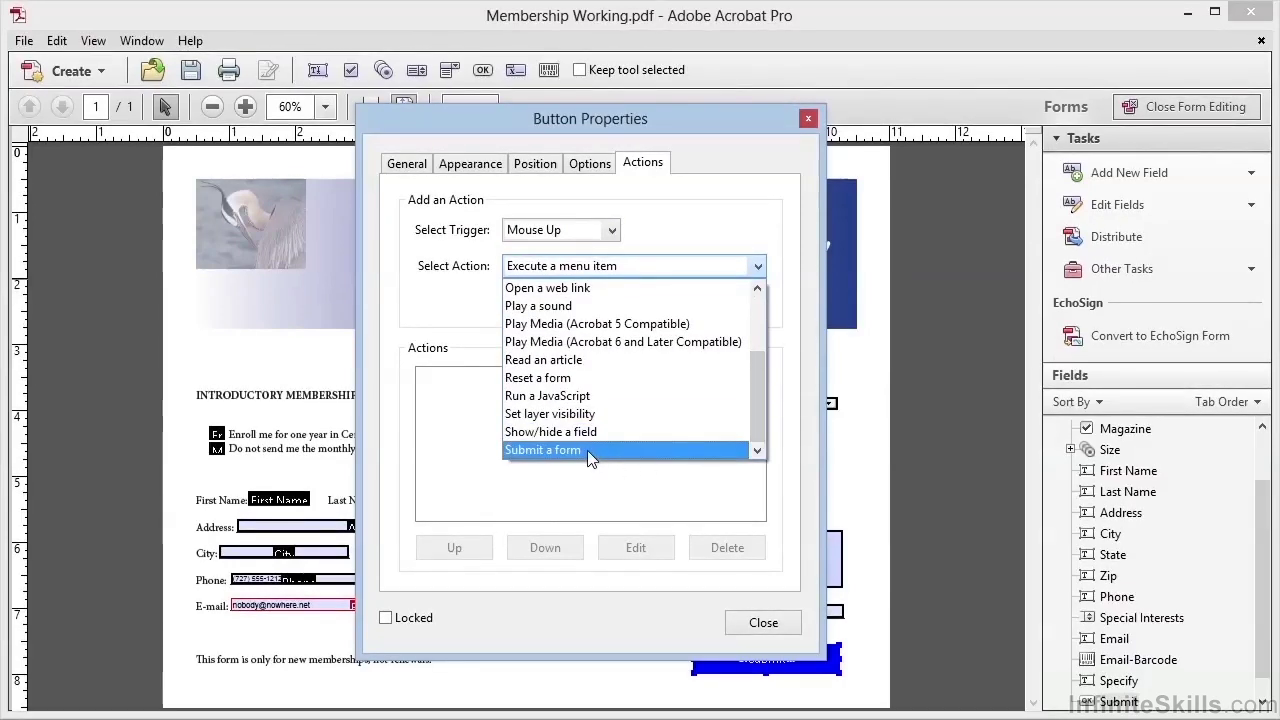
click(588, 451)
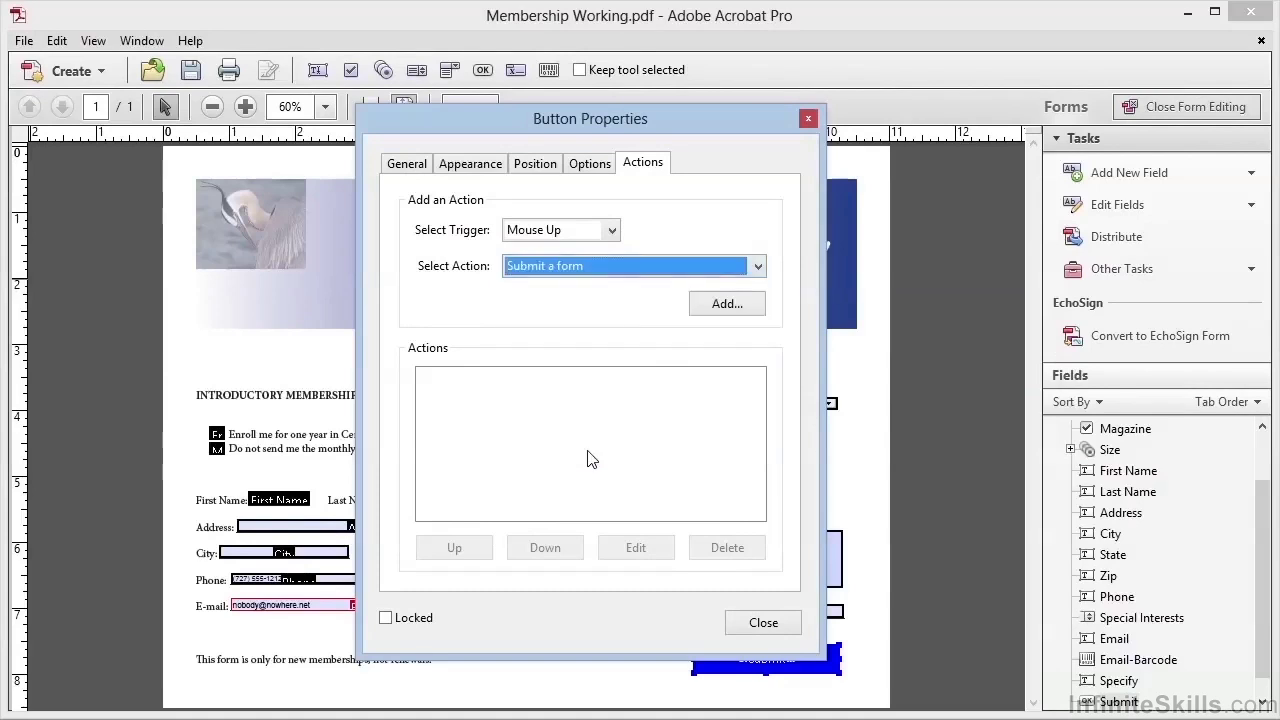
Add the submit action and set its URL to mailto: followed by the recipient's e-mail address.
click(742, 306)
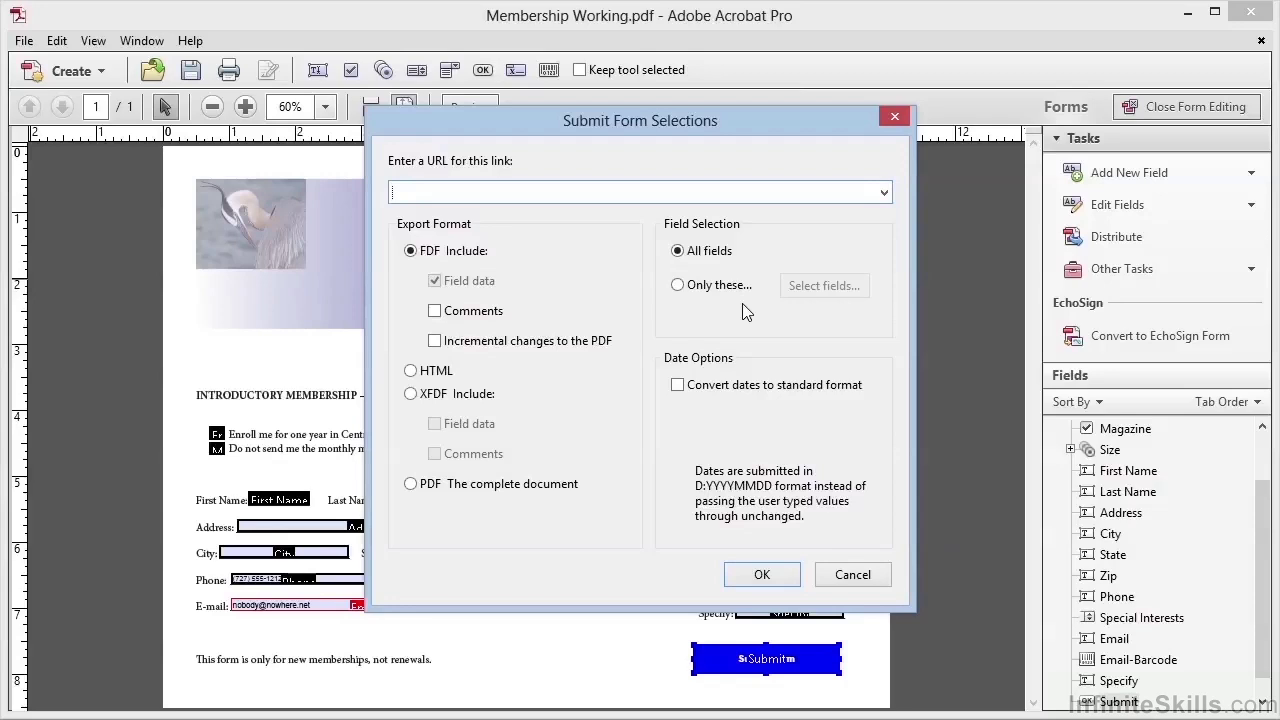
text(http)
text(:)
key(BackSpace)
key(BackSpace)
key(BackSpace)
key(BackSpace)
text(mailto:)
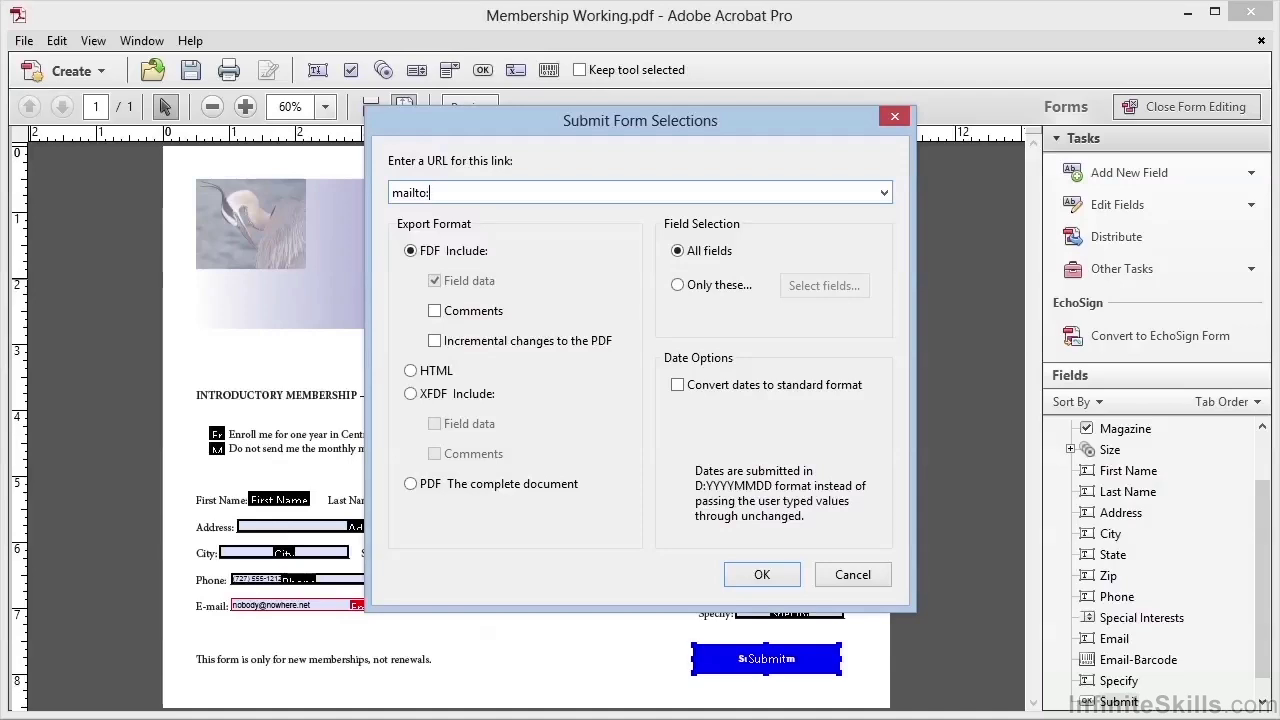
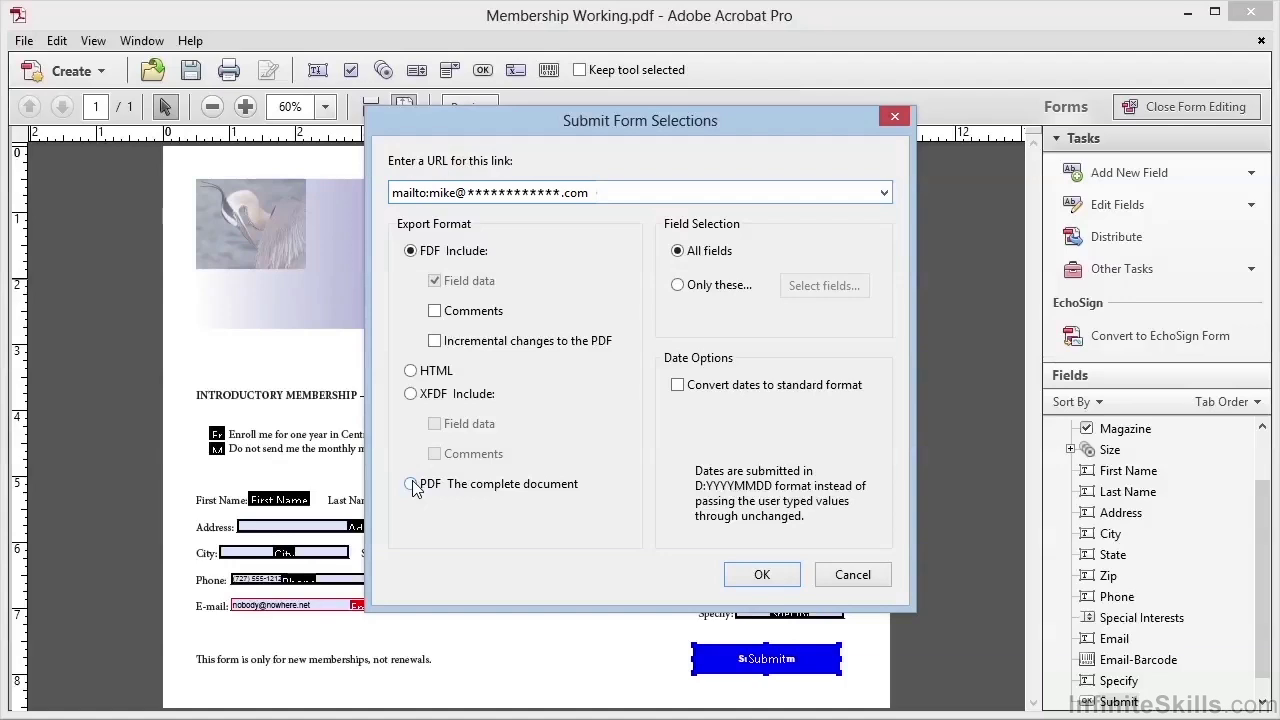
Choose to submit the complete PDF document and confirm the submission settings.
click(412, 485)
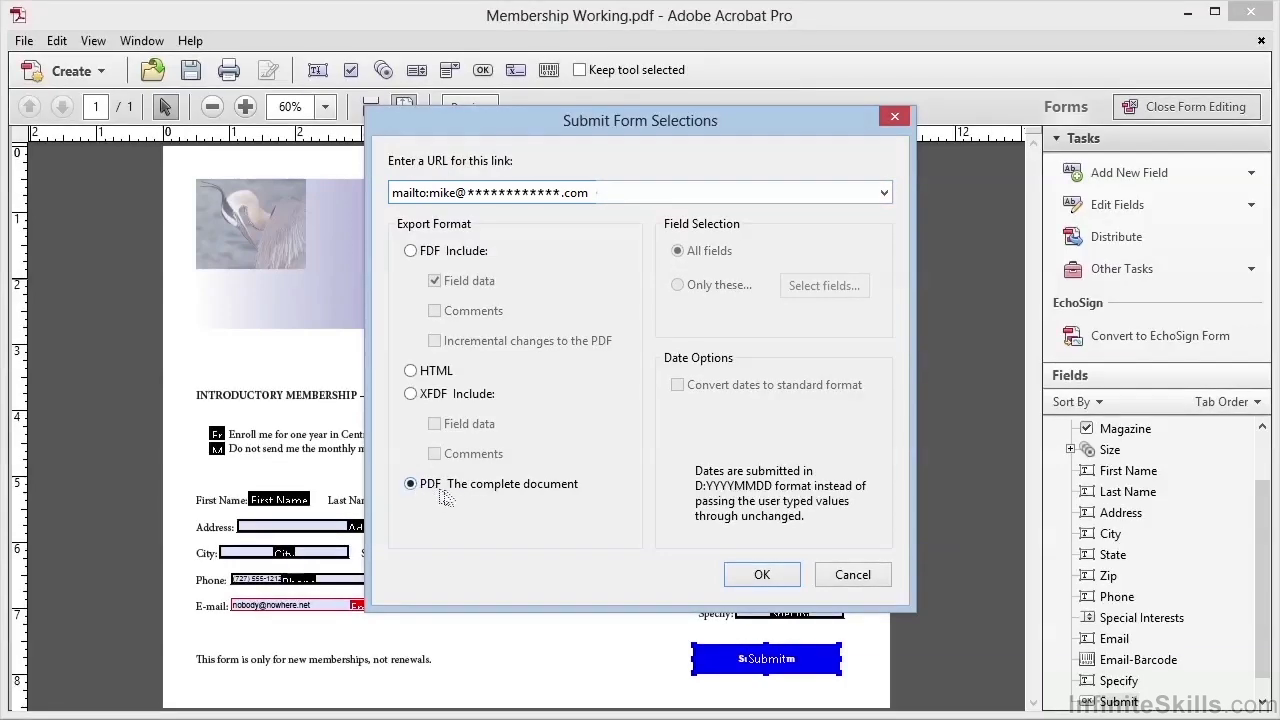
click(757, 578)
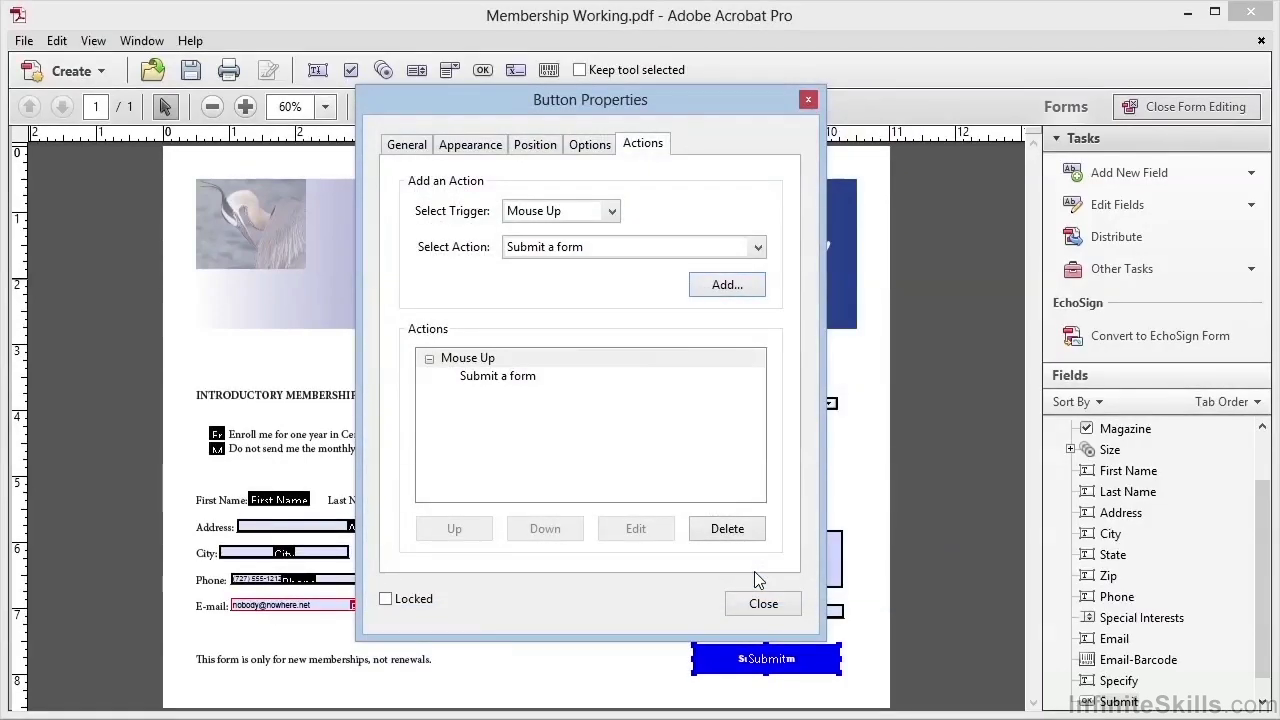
Exit form editing, test the form with Men's Tee in Medium, then clear all entries.
click(765, 604)
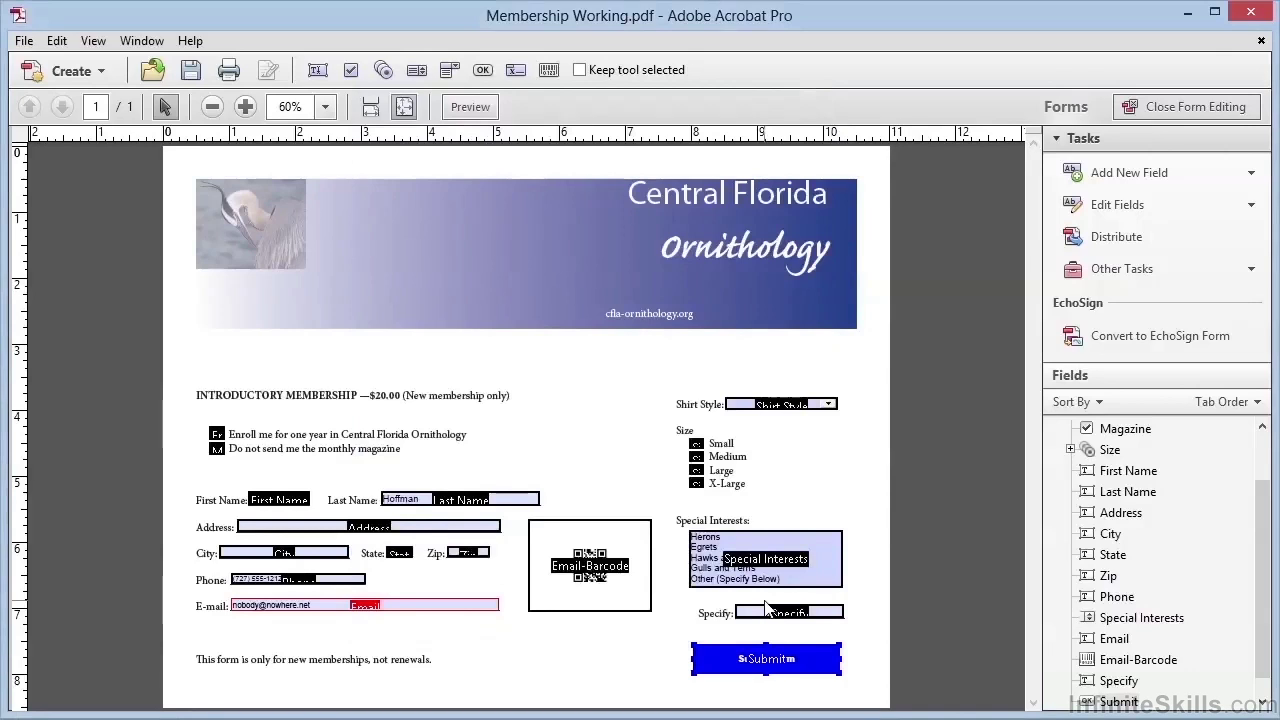
click(1168, 110)
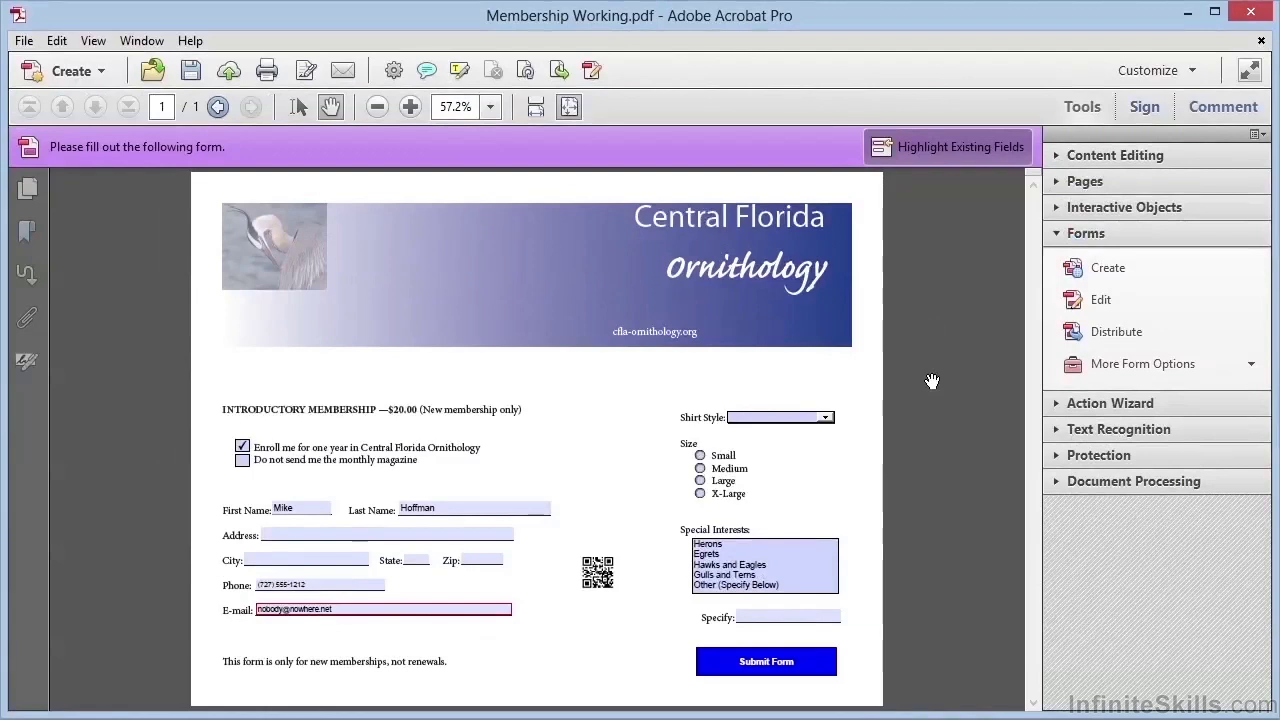
click(828, 420)
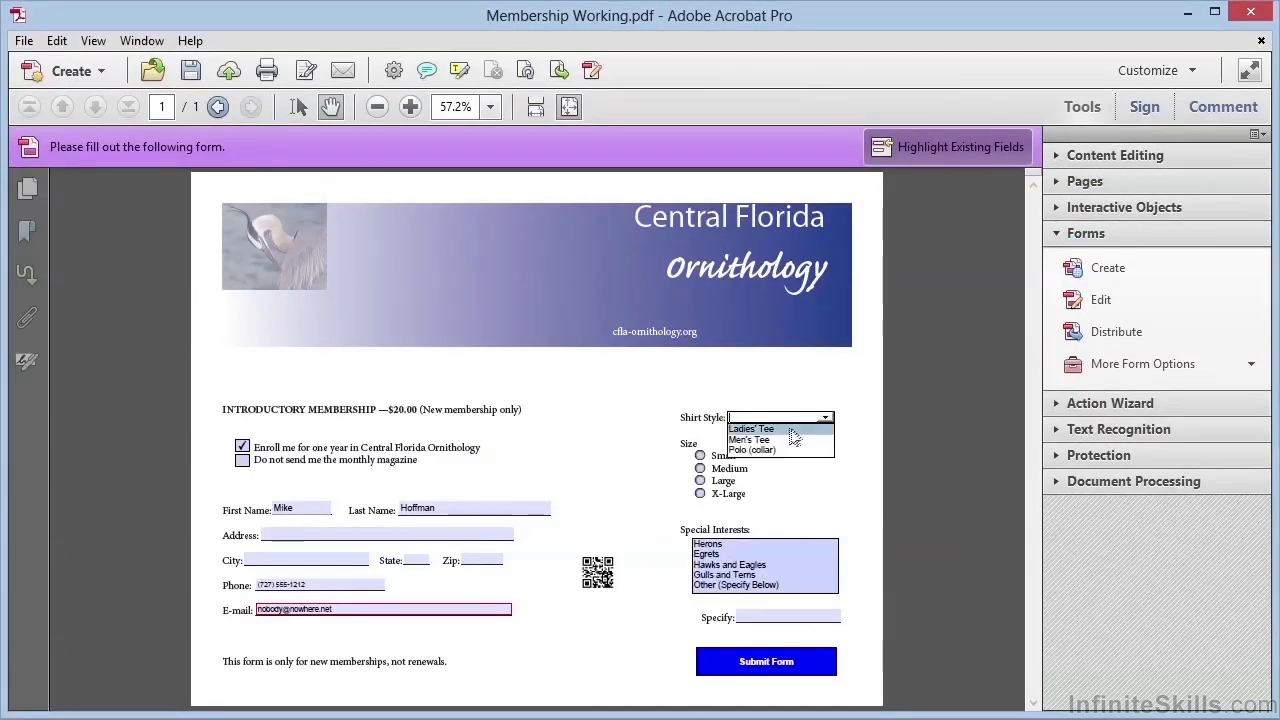
click(755, 439)
click(700, 469)
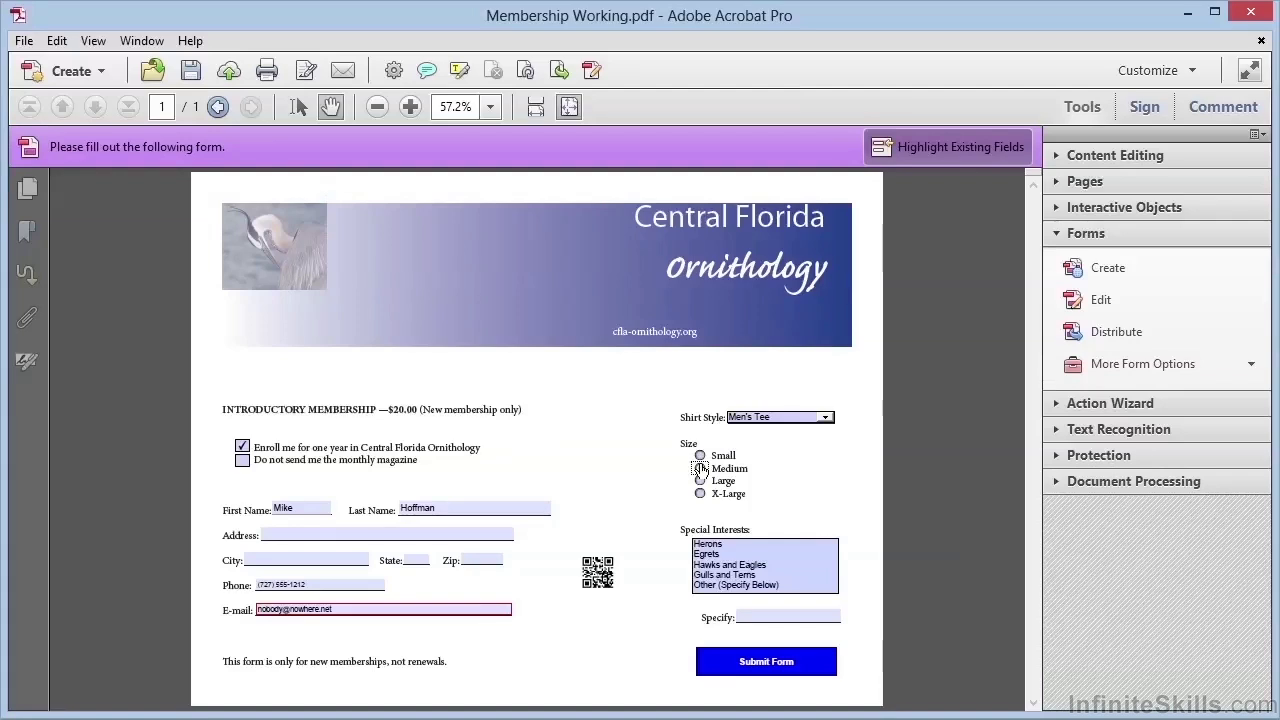
click(701, 468)
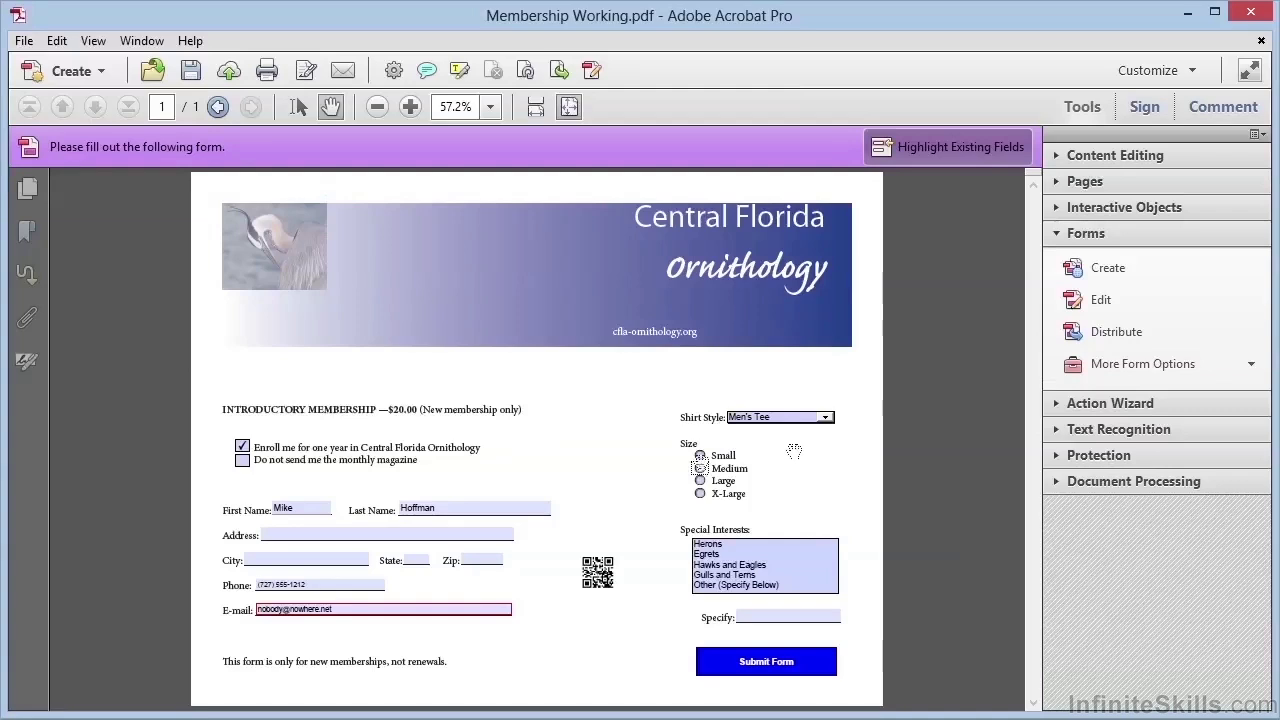
click(1114, 375)
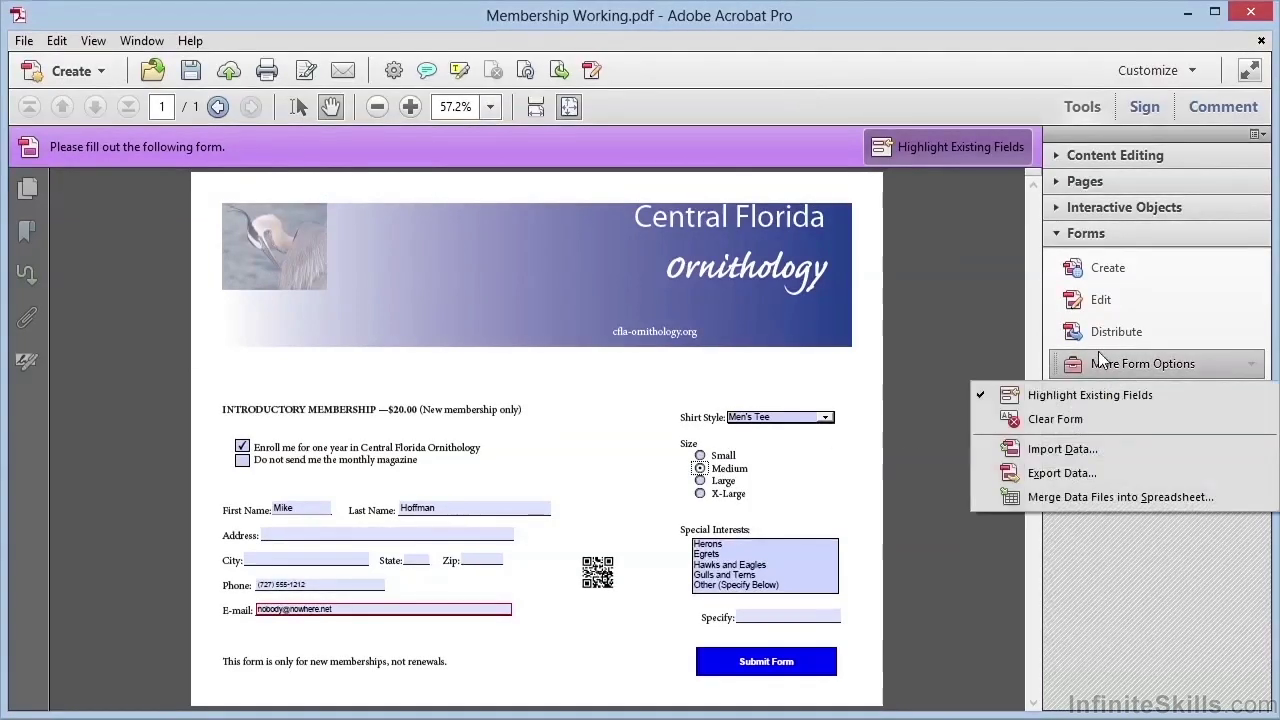
click(1058, 421)
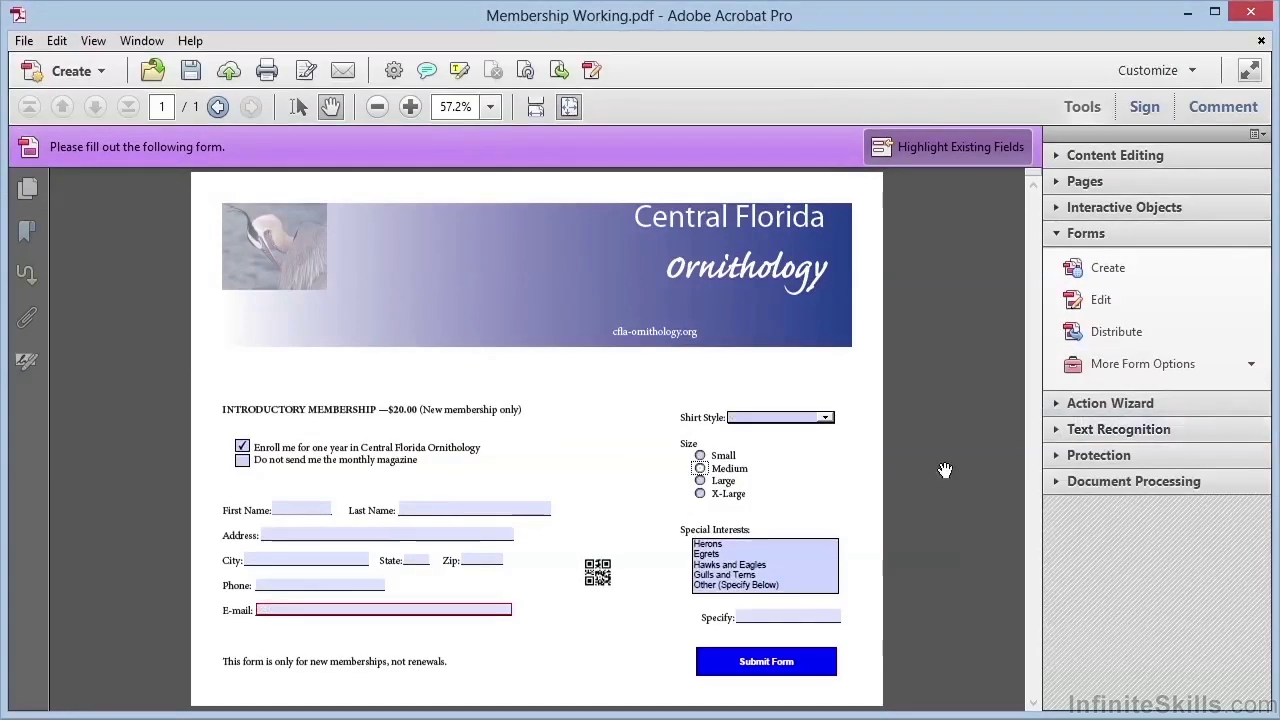